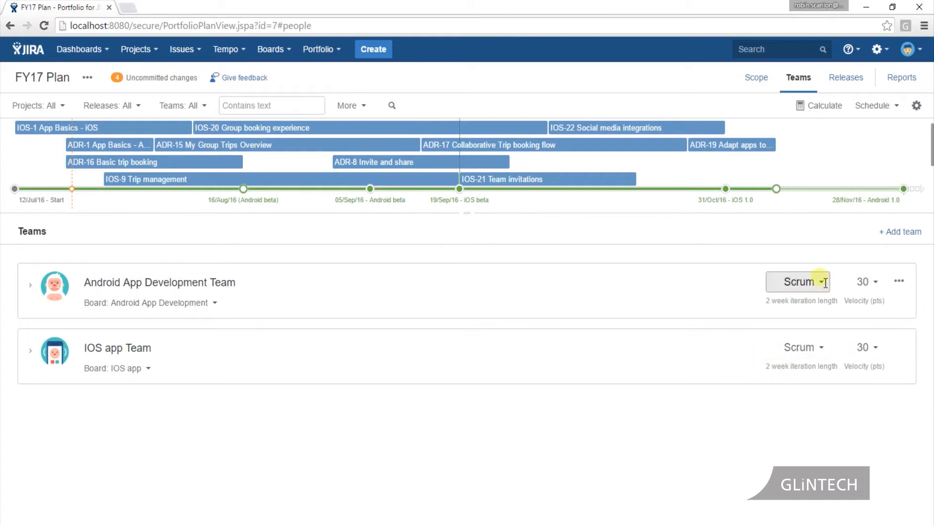
Check the Scrum iteration length setting of the Android App Development Team
click(822, 283)
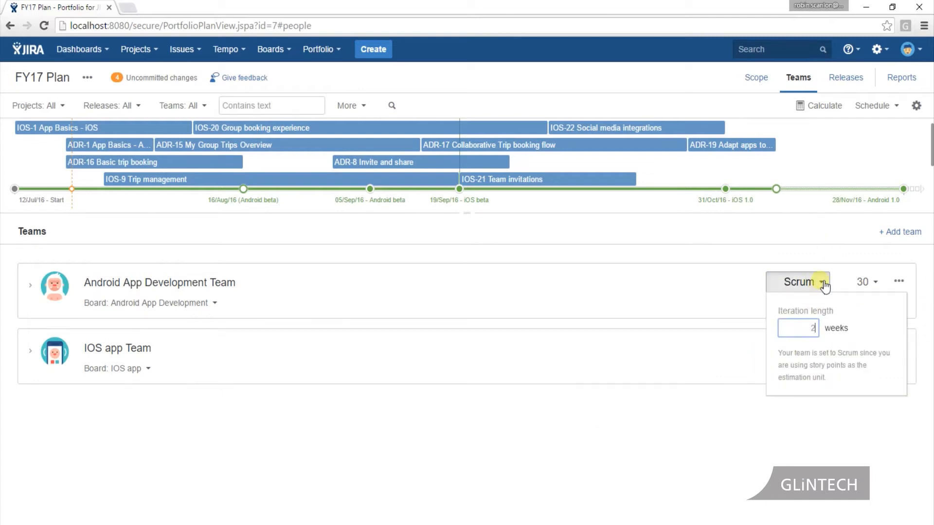
click(822, 283)
click(821, 277)
click(701, 285)
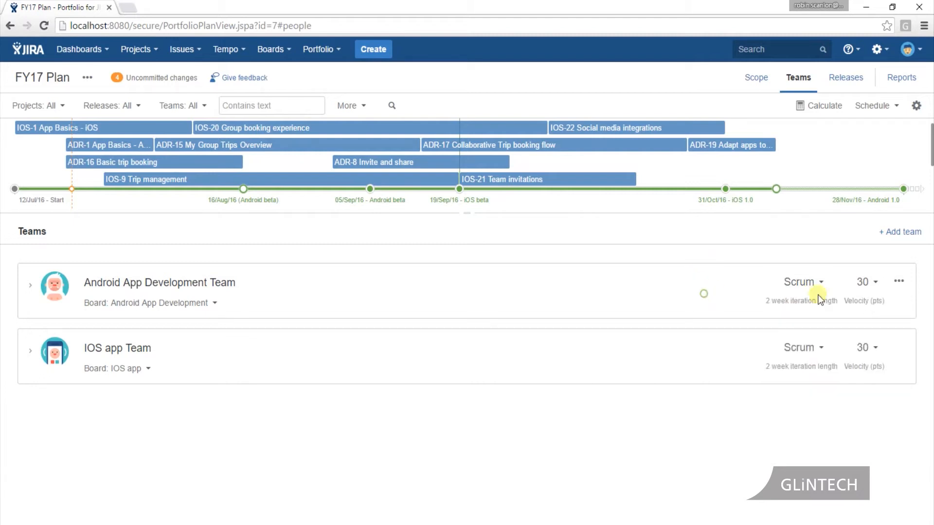
Review the Android App Development Team's forecasted and past velocity
click(875, 287)
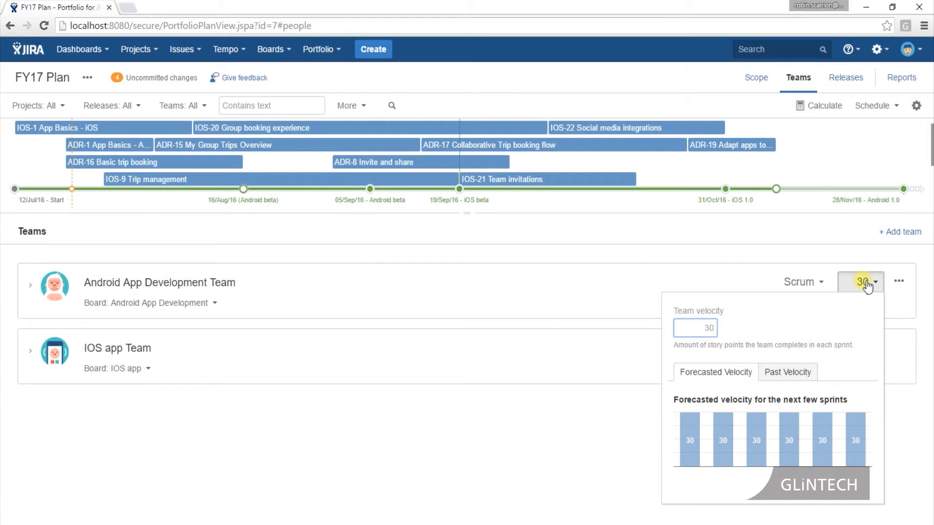
click(806, 378)
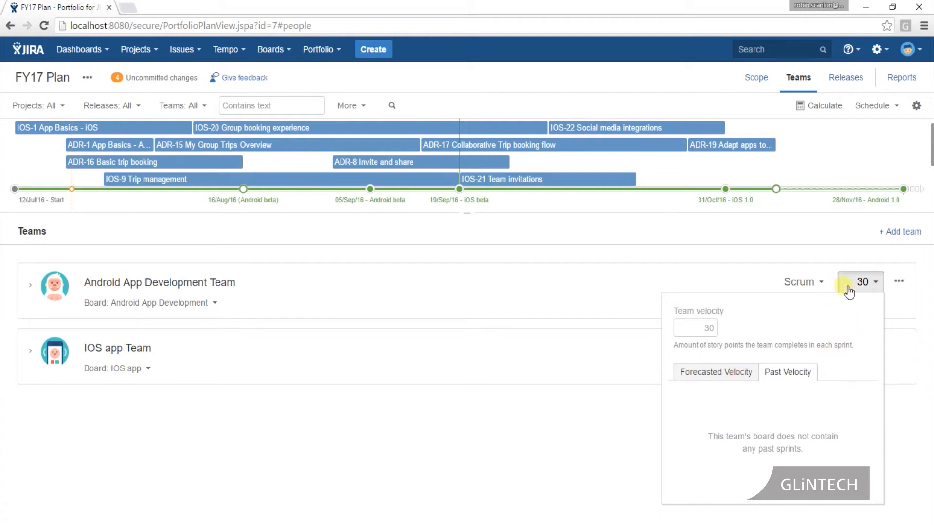
click(553, 397)
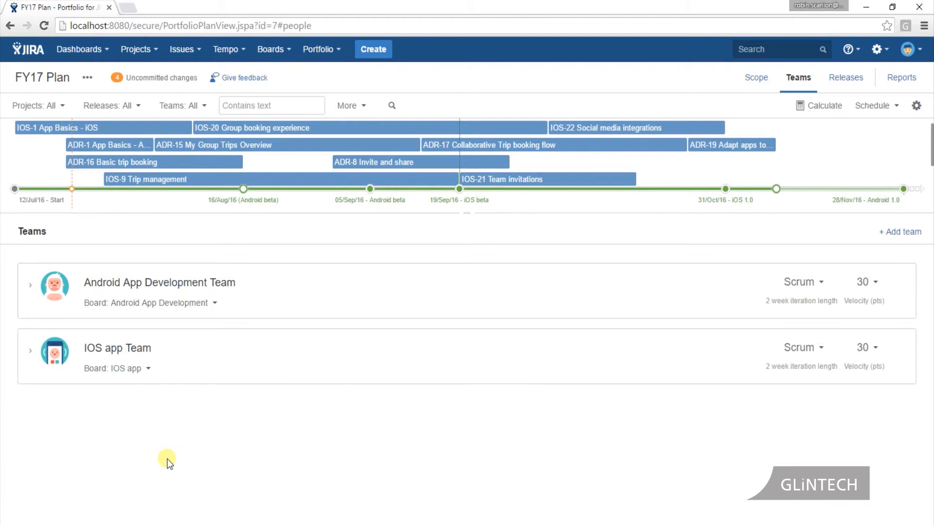
Expand the Android App Development Team and add four existing JIRA users as its members
click(31, 285)
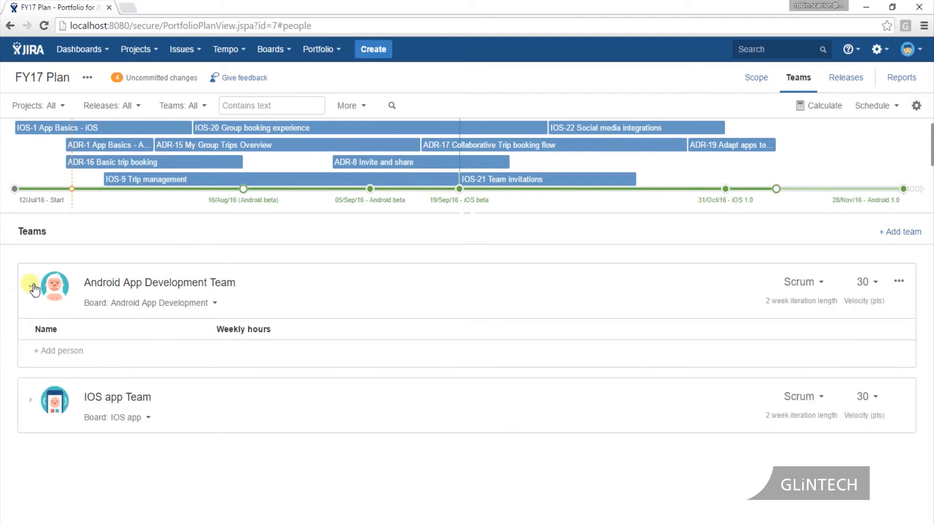
click(62, 348)
text(robin)
key(Return)
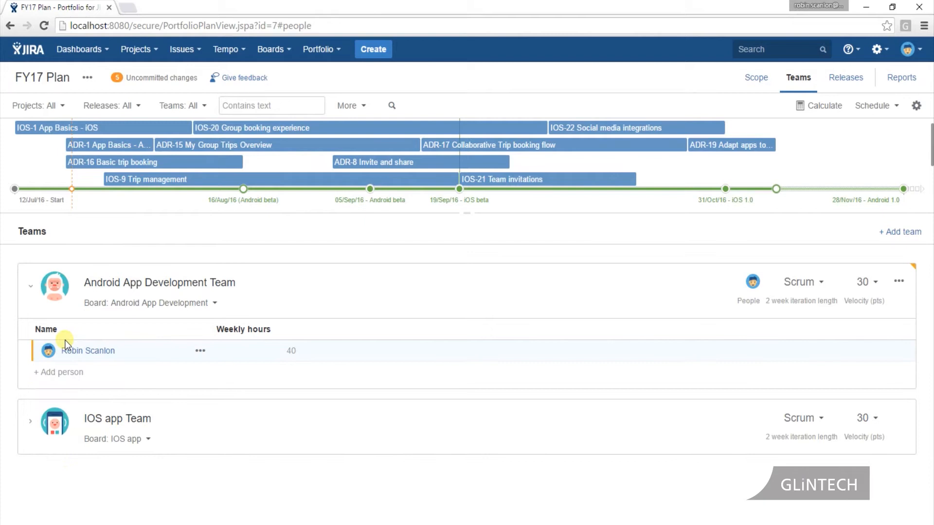
click(69, 374)
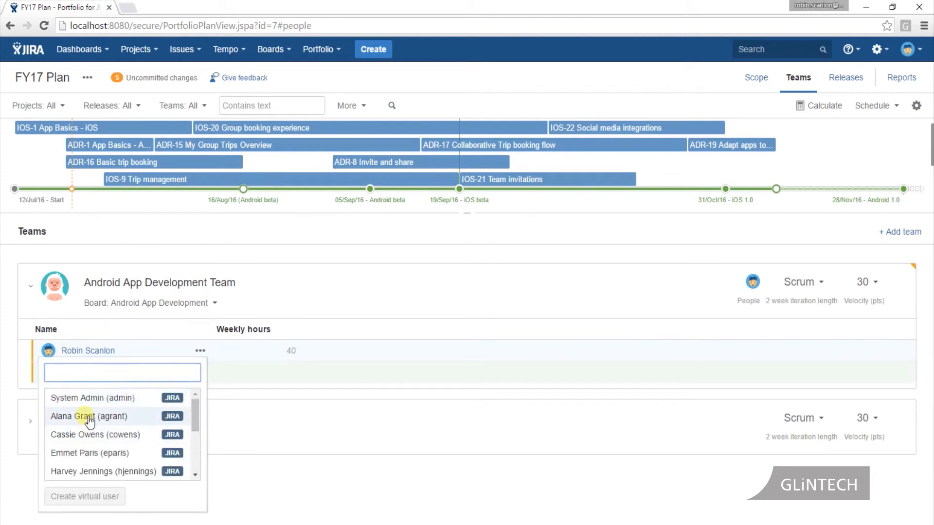
click(90, 423)
click(68, 391)
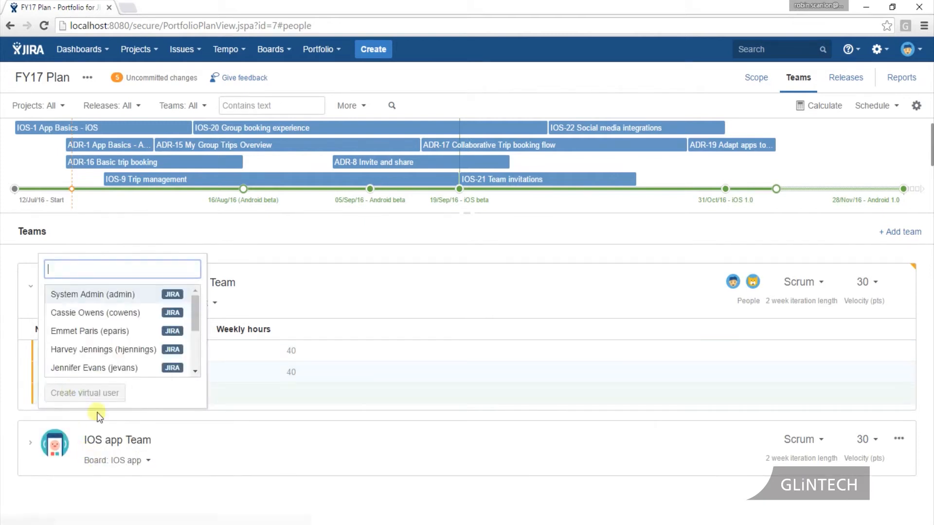
click(99, 350)
click(74, 411)
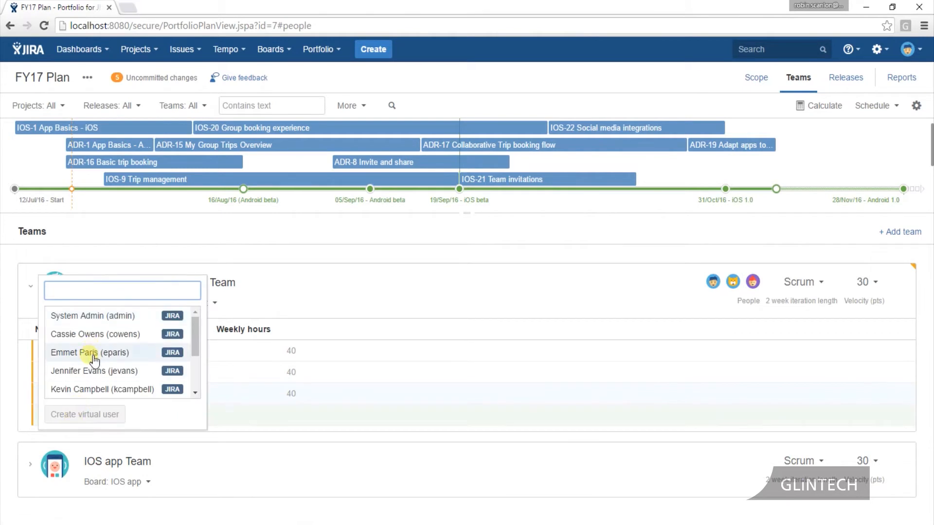
click(94, 355)
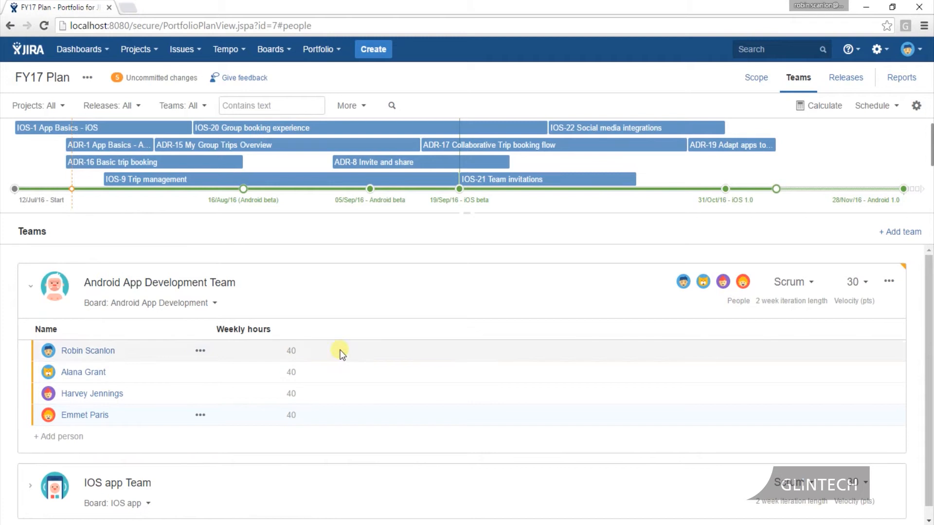
Examine the first team member's global availability, absences, team-specific dates, weekly hours and exceptions
click(80, 350)
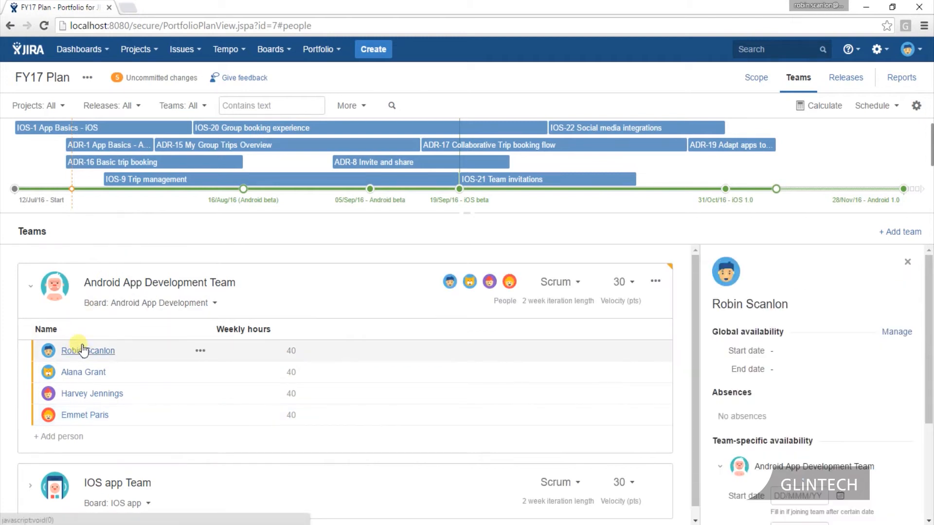
drag(930, 292, 930, 378)
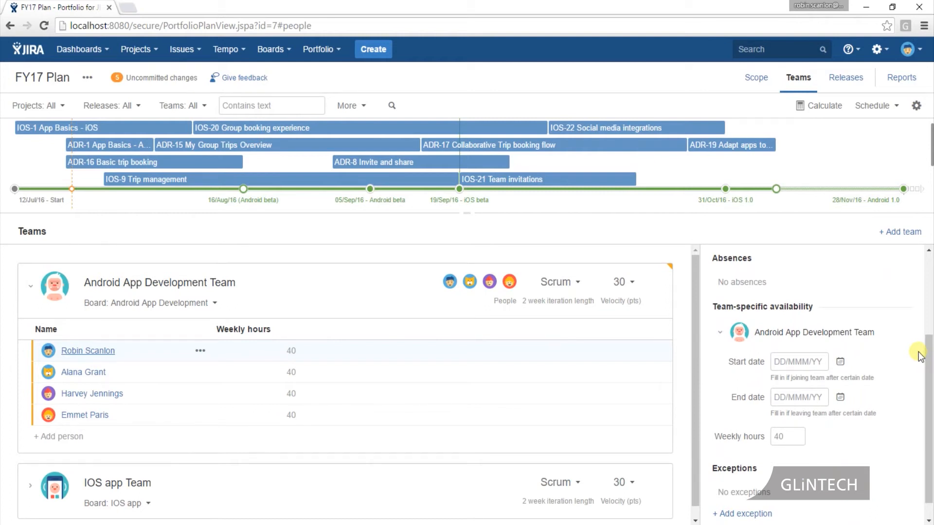
drag(929, 414, 929, 427)
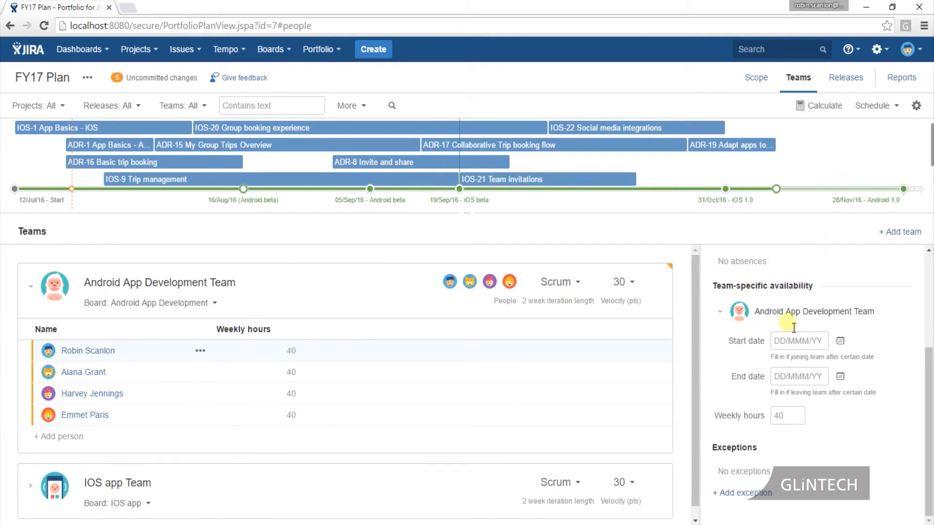
Add a virtual user named "new Dev" to the Android App Development Team
click(58, 441)
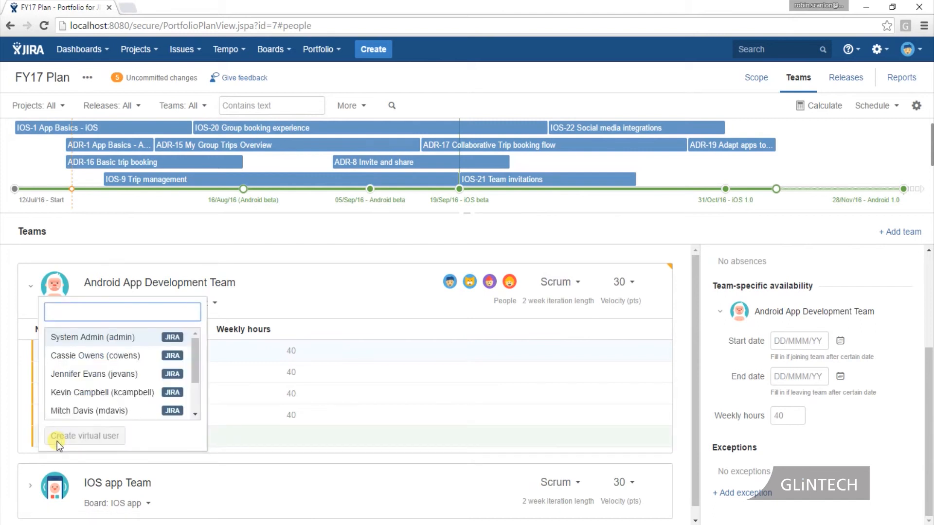
text(new Dev)
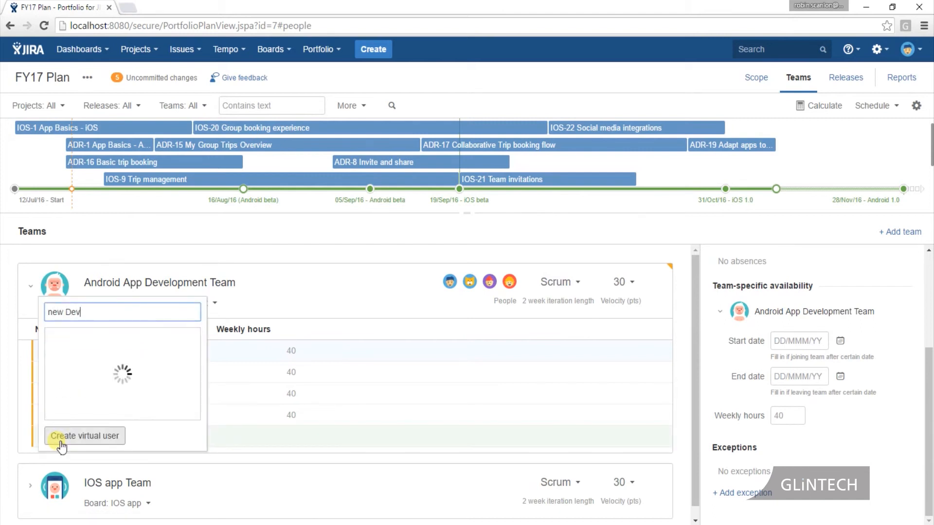
click(96, 443)
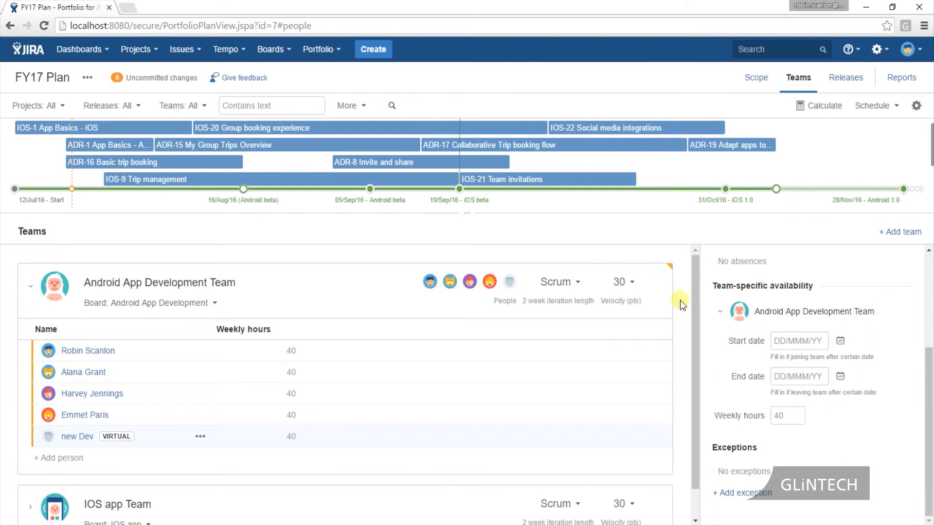
Turn the Android App Development Team into a shared team
click(662, 284)
click(660, 322)
click(331, 54)
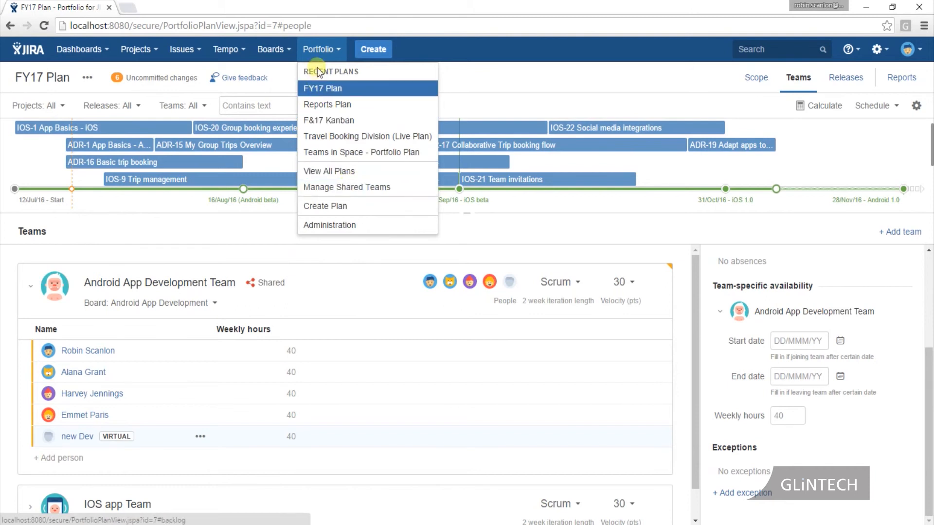
click(326, 56)
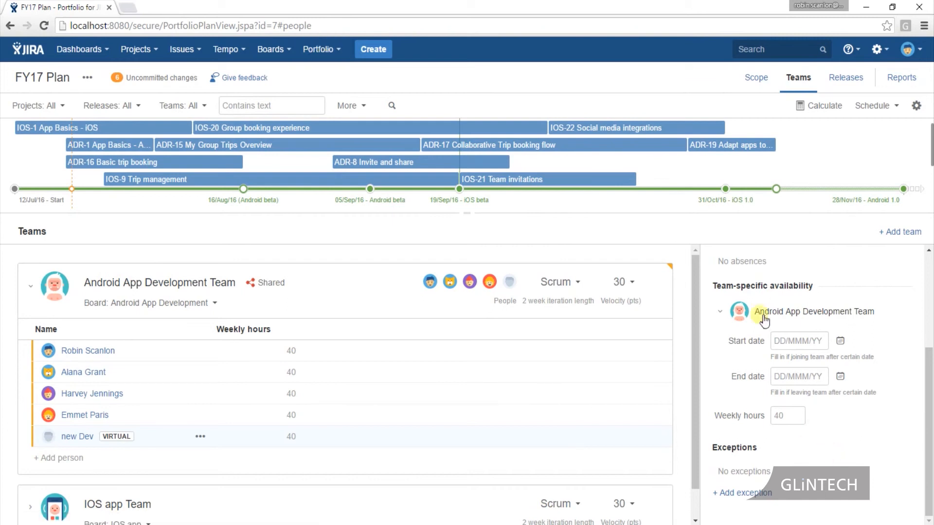
mouse_move(697, 387)
mouse_down()
mouse_move(707, 417)
mouse_move(699, 378)
mouse_up()
click(653, 283)
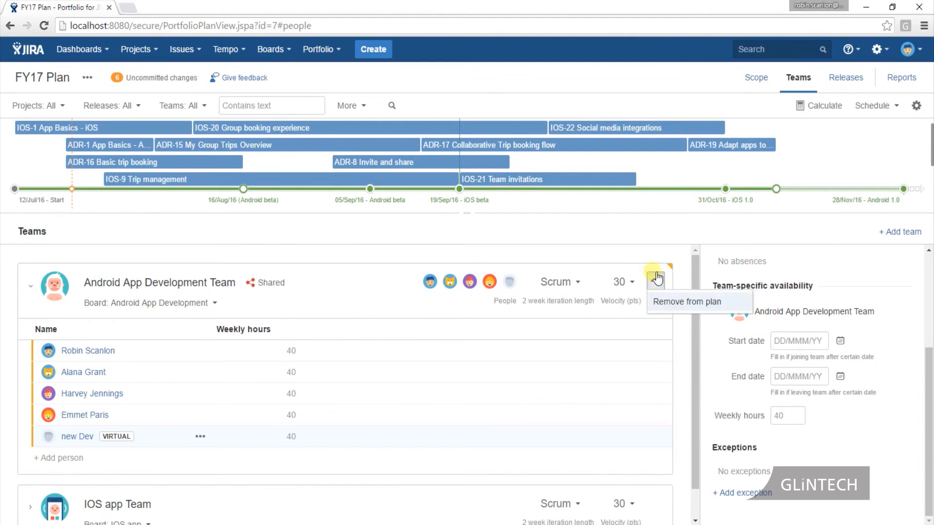
Look through the existing shared teams that can be added to the plan, without adding one
click(907, 232)
click(431, 276)
click(503, 301)
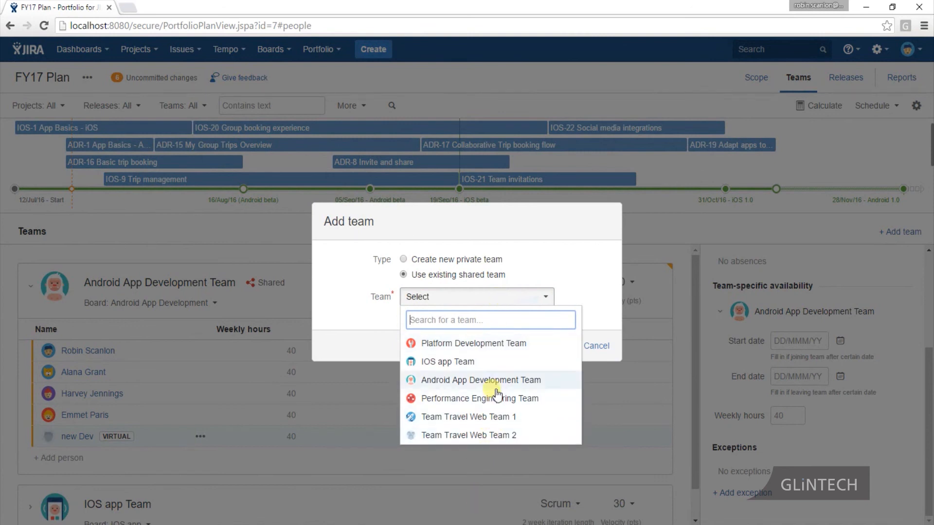
click(510, 303)
click(508, 301)
click(594, 277)
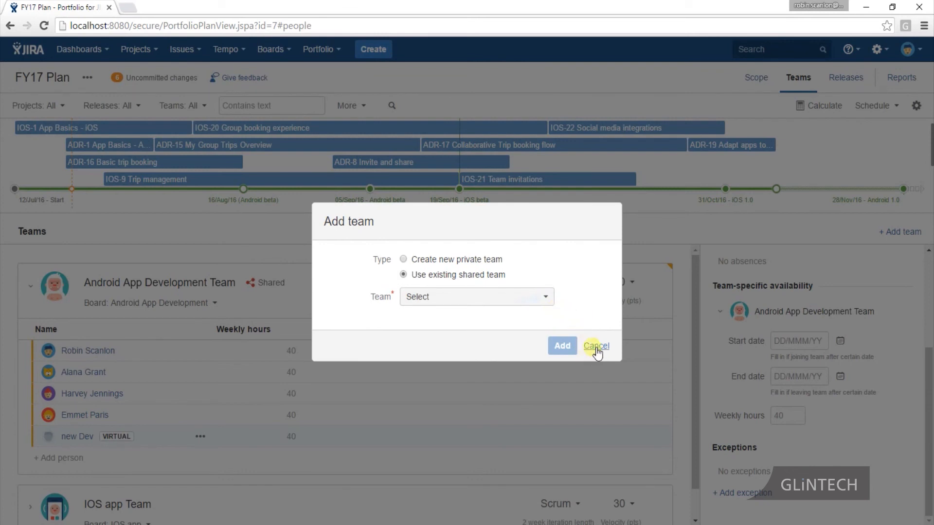
click(594, 346)
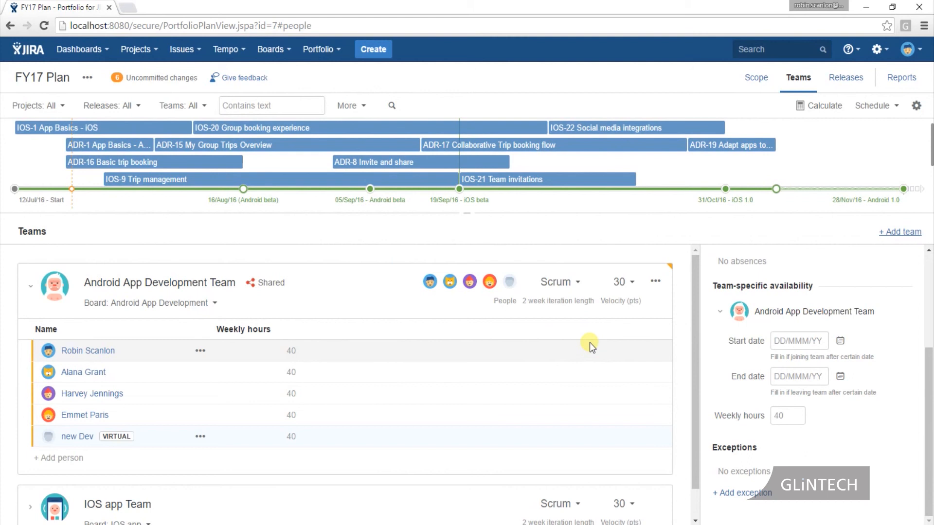